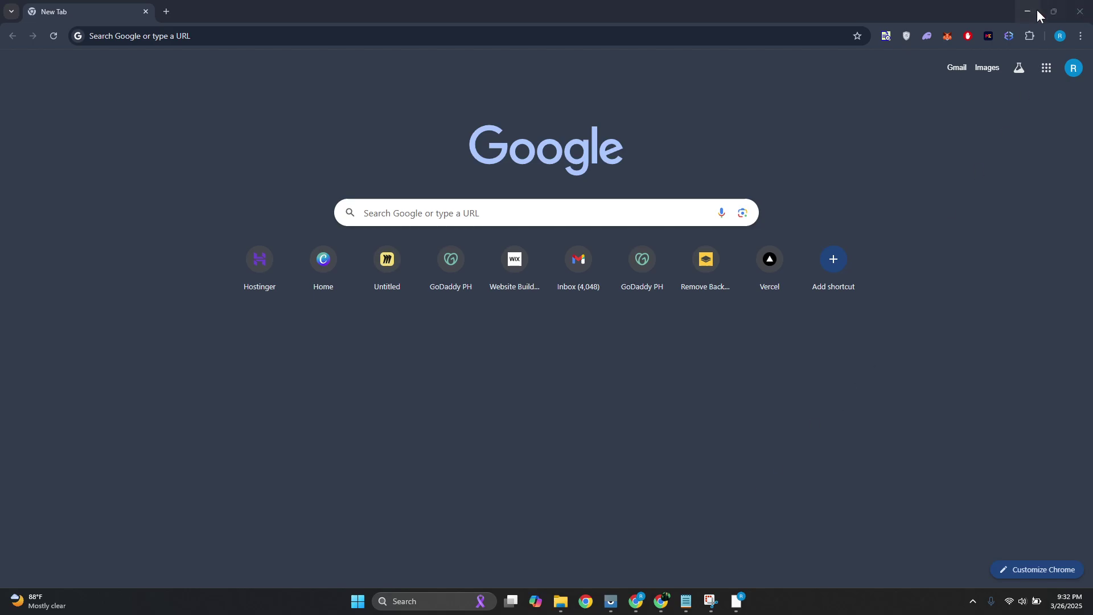
# - Copy the Solana (SOL) receive address from the Exodus extension and close the popup
pyautogui.click(1009, 36)
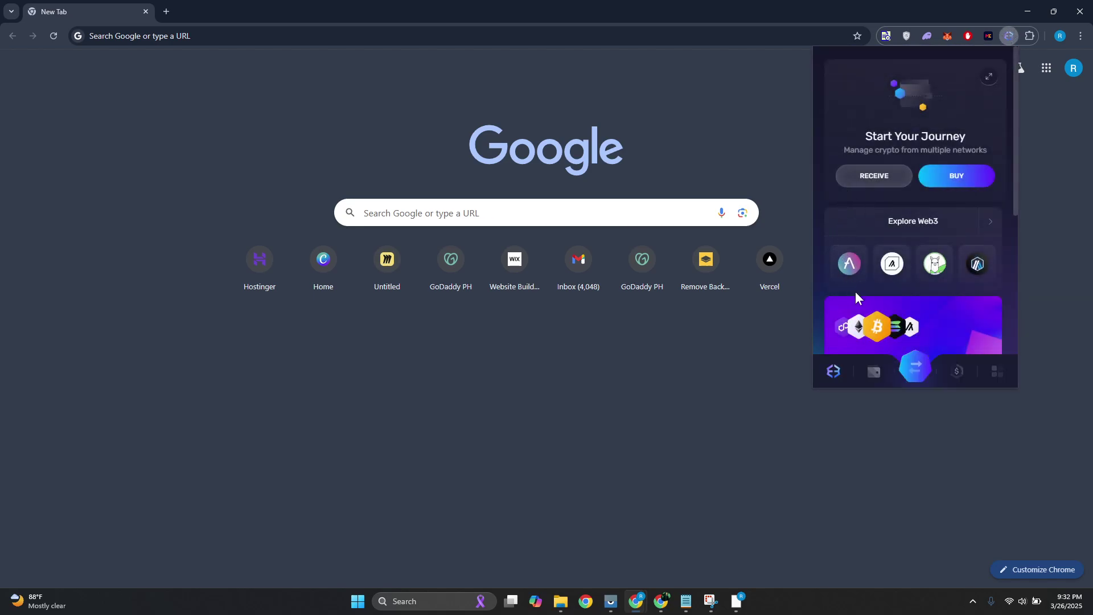
pyautogui.click(876, 180)
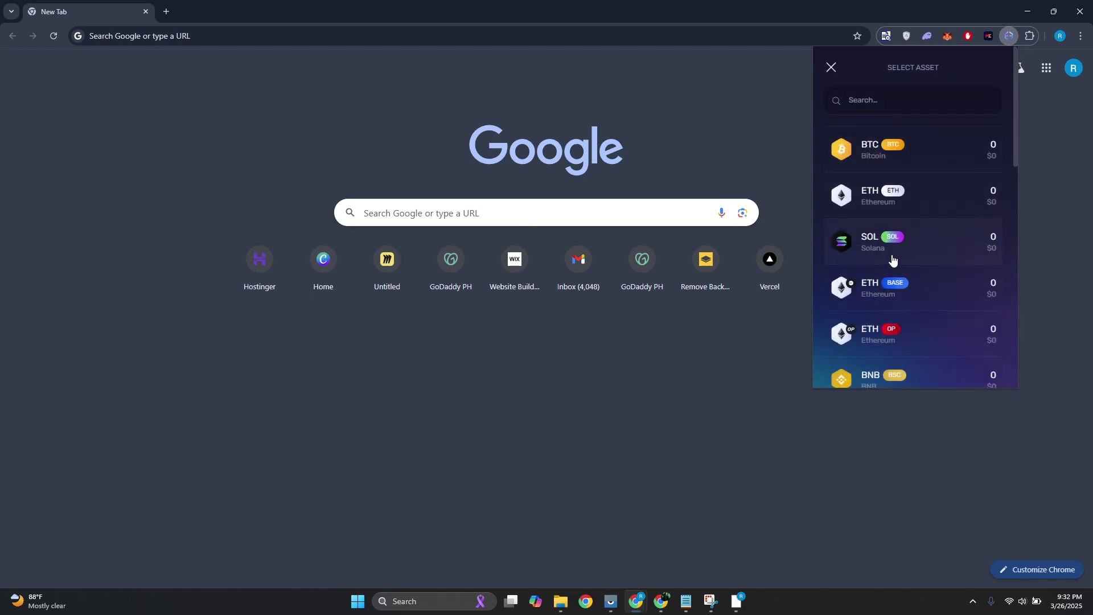
pyautogui.click(927, 254)
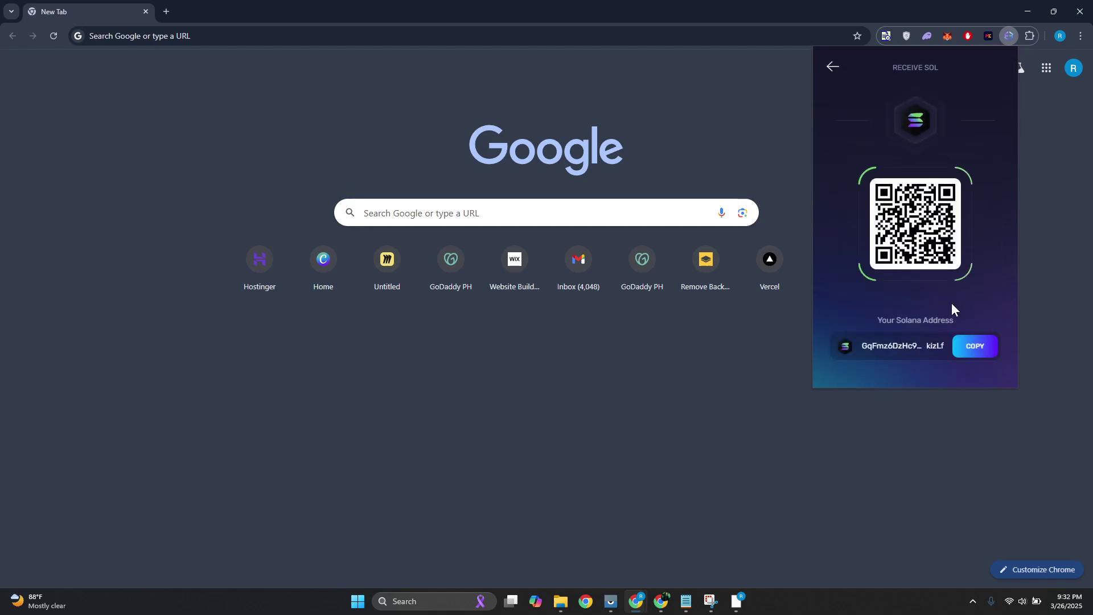
pyautogui.click(986, 356)
pyautogui.click(705, 464)
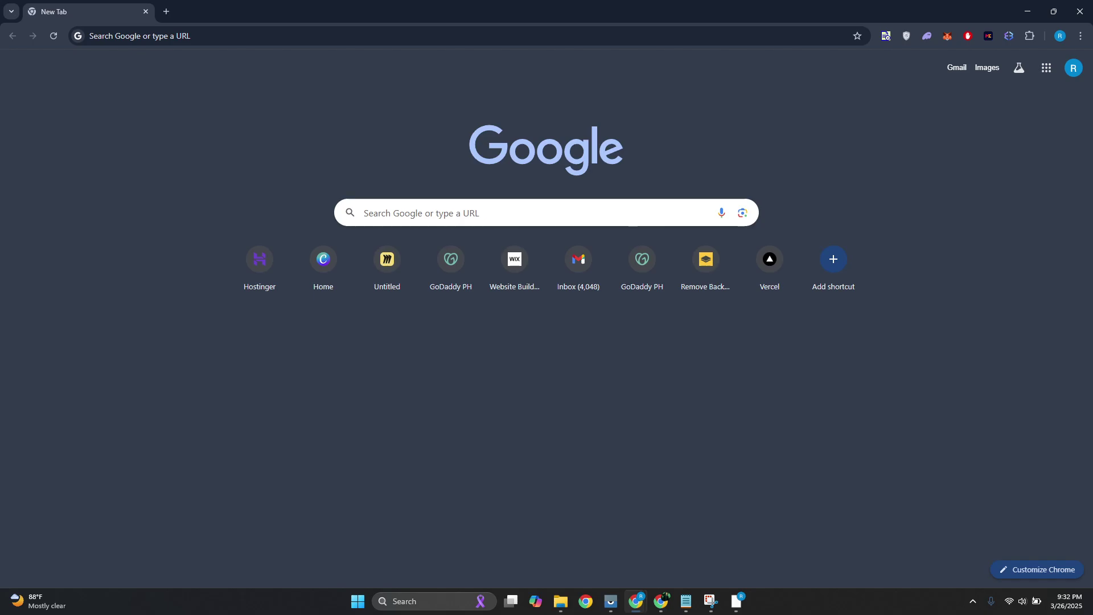
# - Start a Send crypto transfer from the Coinbase Home page
pyautogui.hotkey('alt', 'Tab')
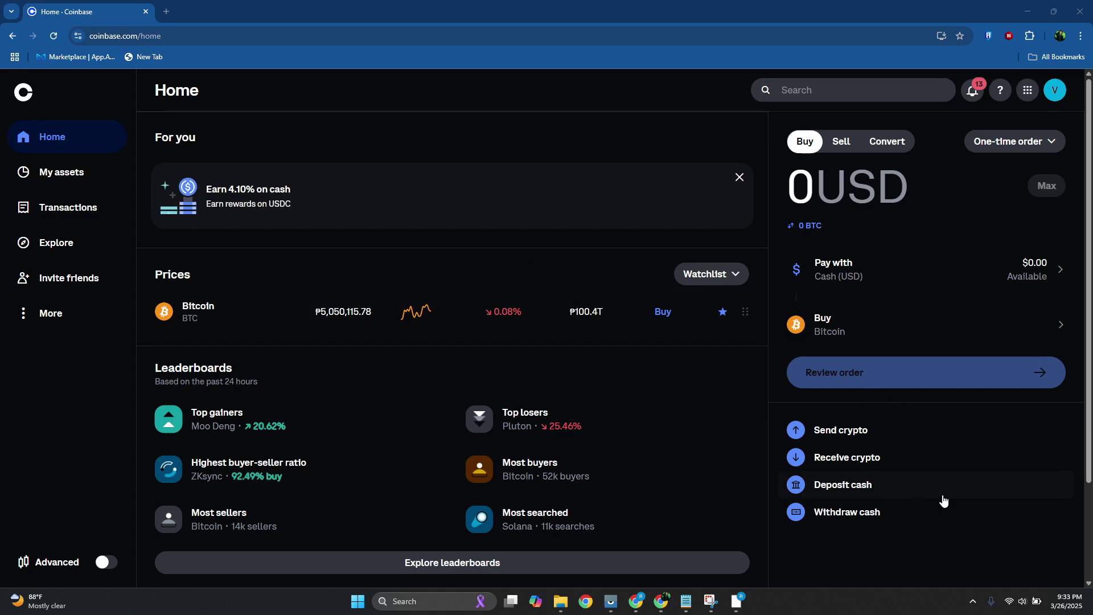
pyautogui.click(912, 441)
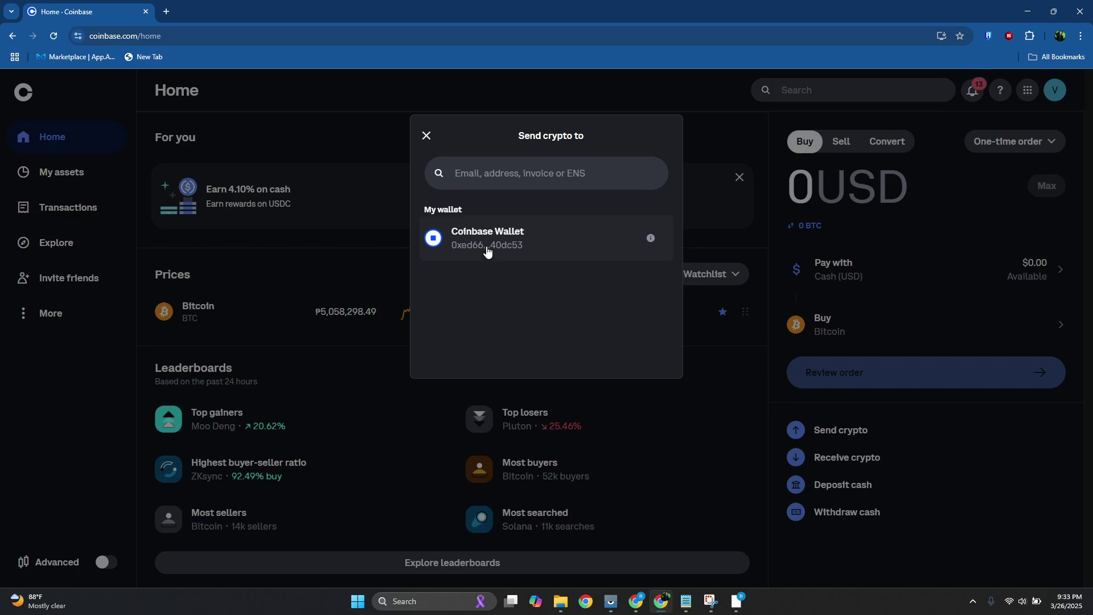